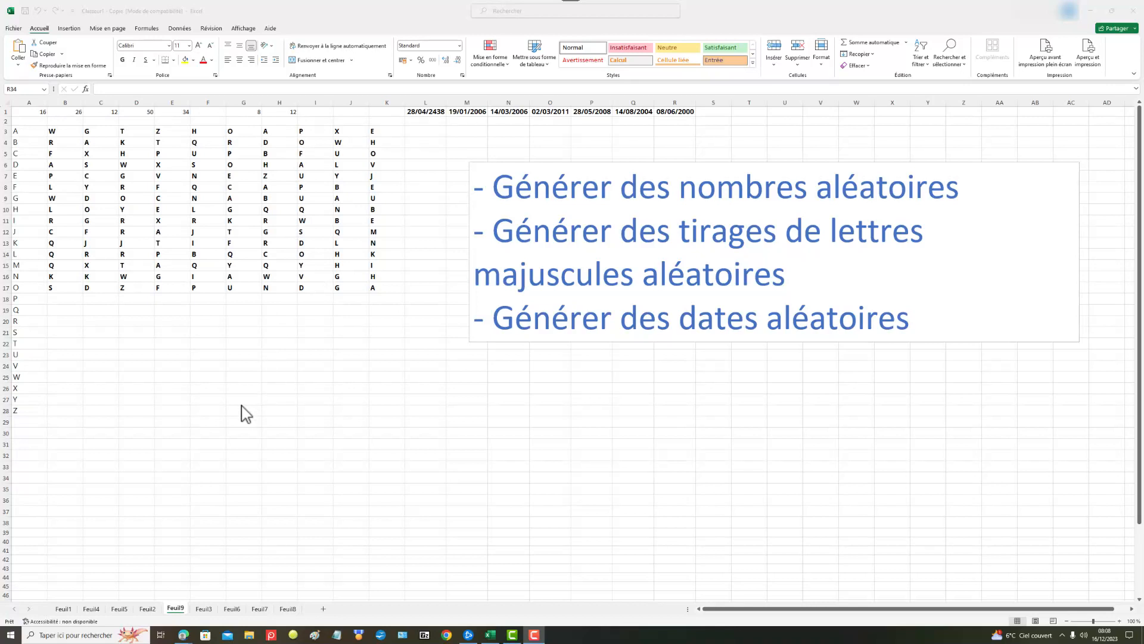
Enter ALEA.ENTRE.BORNES in cell A31 with minimum 1 and maximum 50, and copy the formula across to E31
left_click(38, 442)
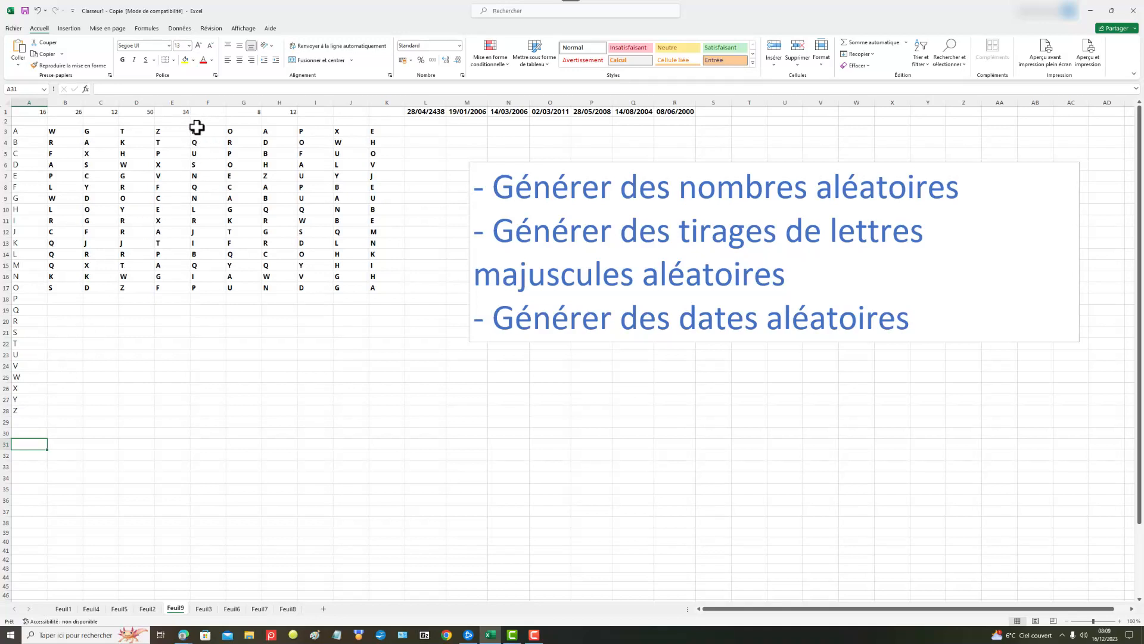
left_click(148, 29)
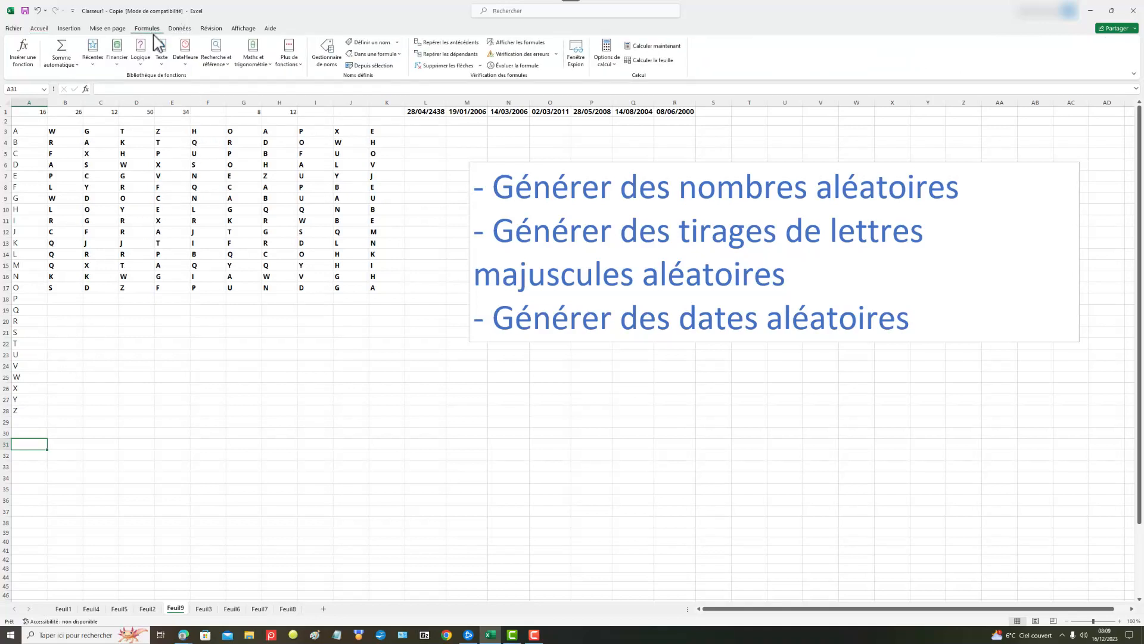
left_click(254, 65)
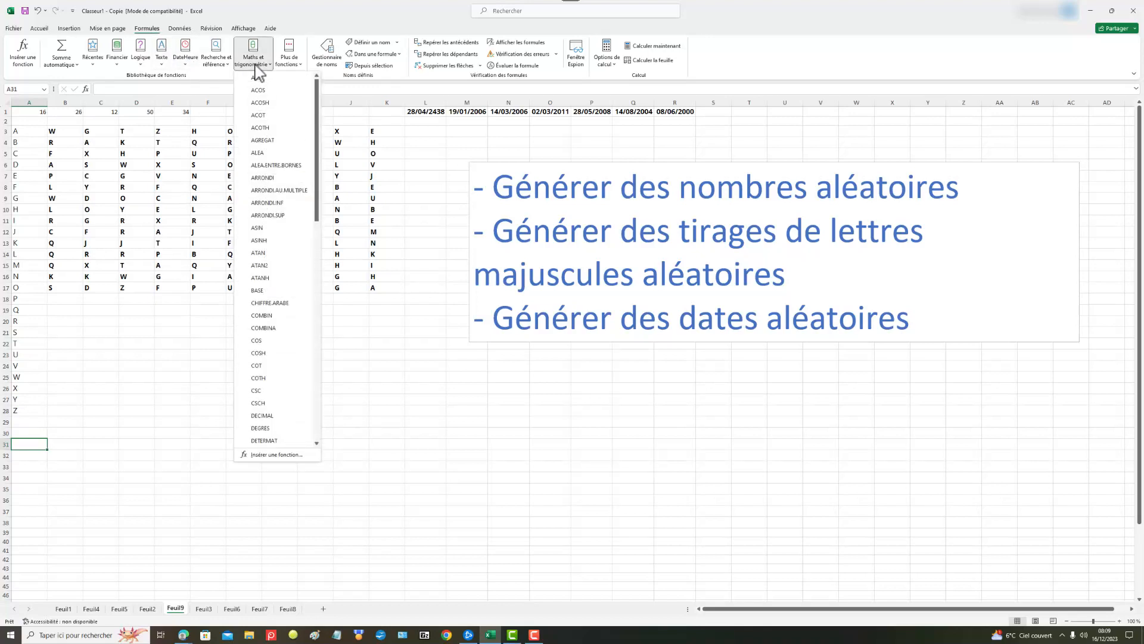
left_click(276, 166)
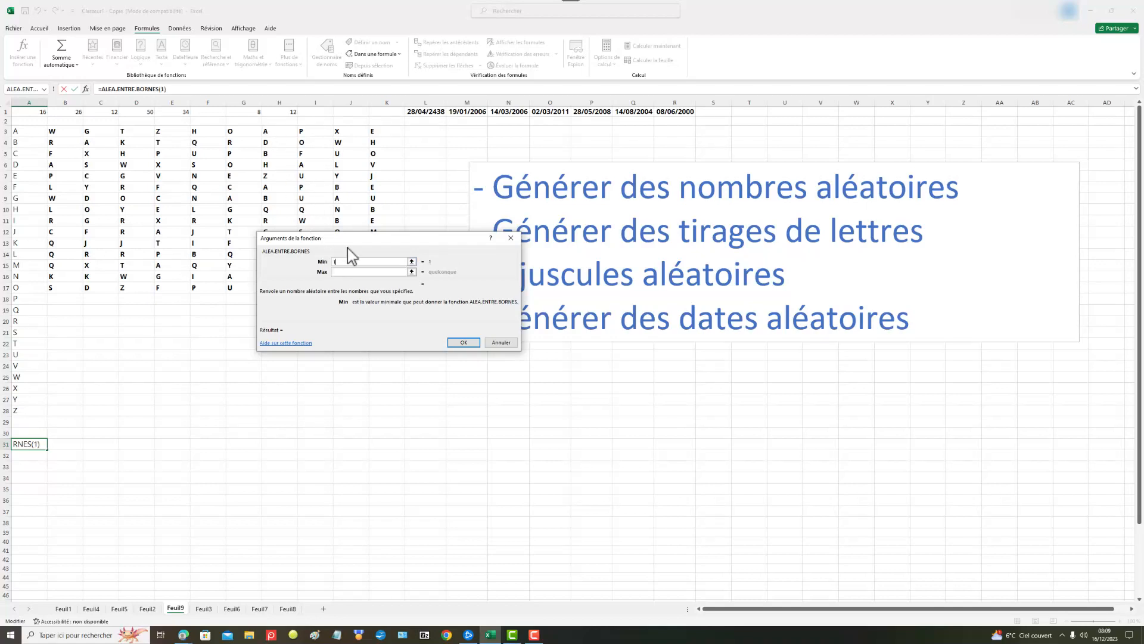
left_click(356, 272)
type("50")
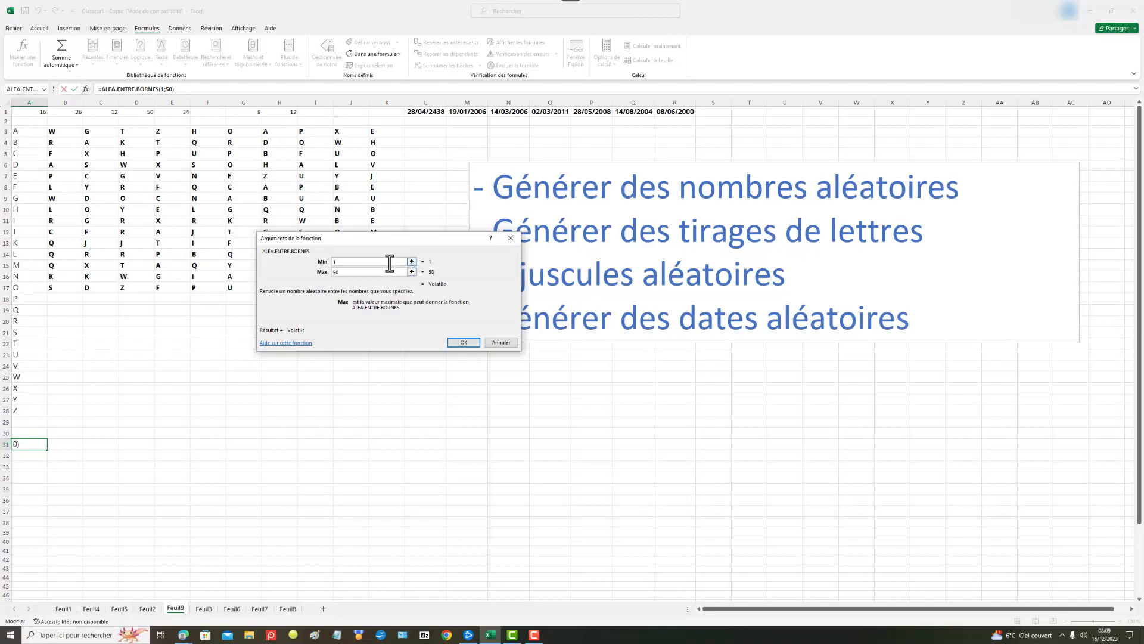
left_click(464, 343)
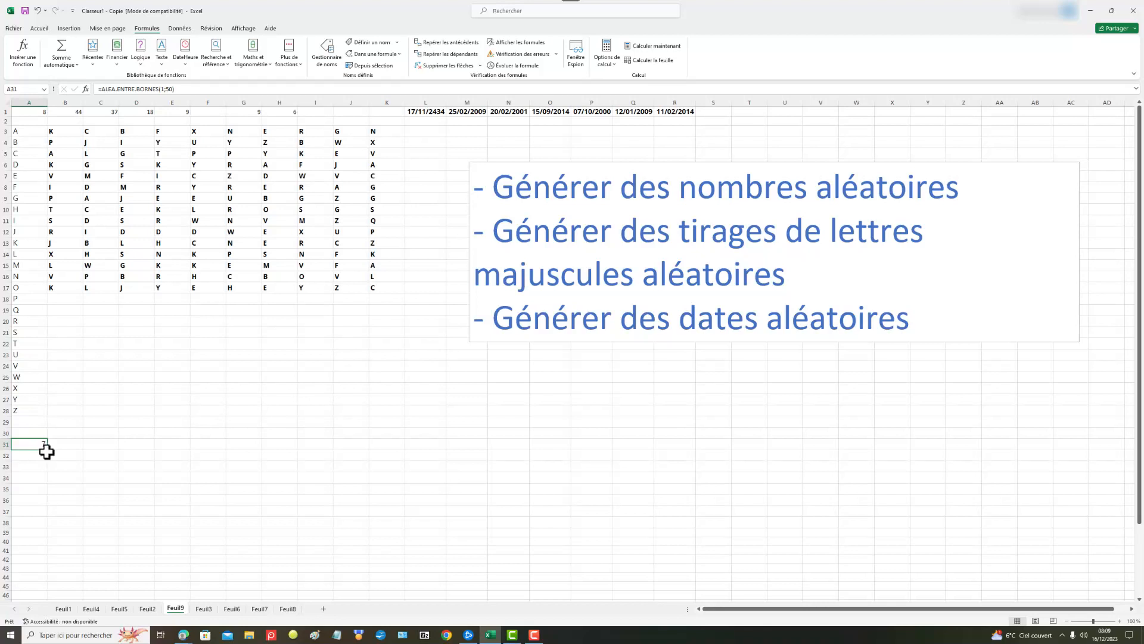
left_click_drag(50, 451, 80, 450)
left_click_drag(83, 451, 189, 442)
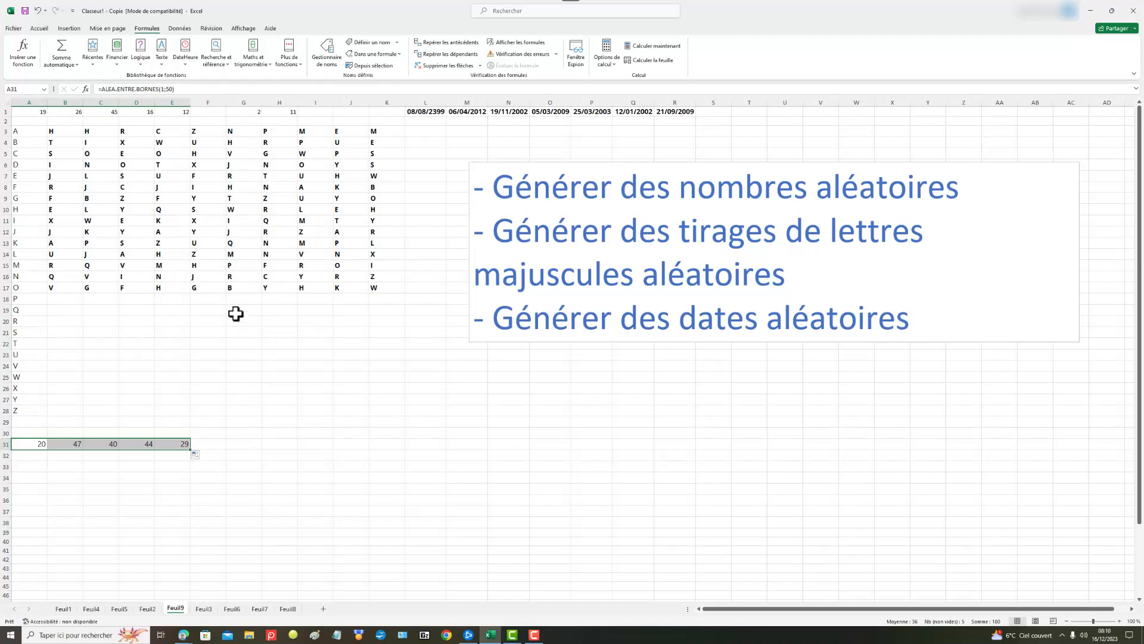
Enter ALEA.ENTRE.BORNES in cell G31 with minimum 1 and maximum 12, and copy the formula to H31
left_click(247, 447)
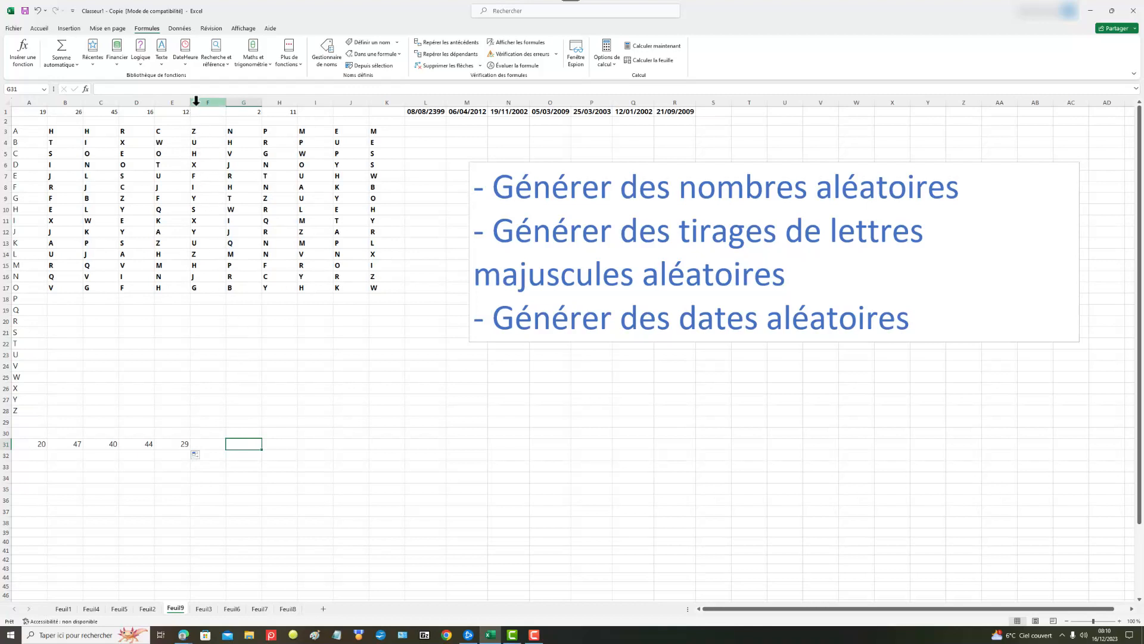
left_click(267, 60)
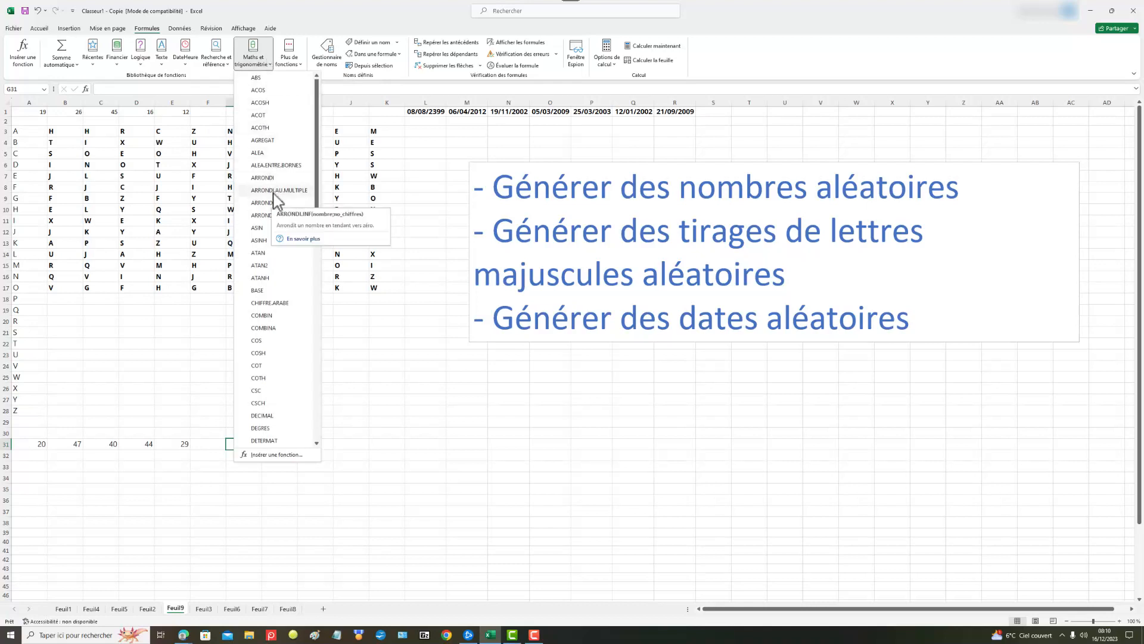
left_click(276, 167)
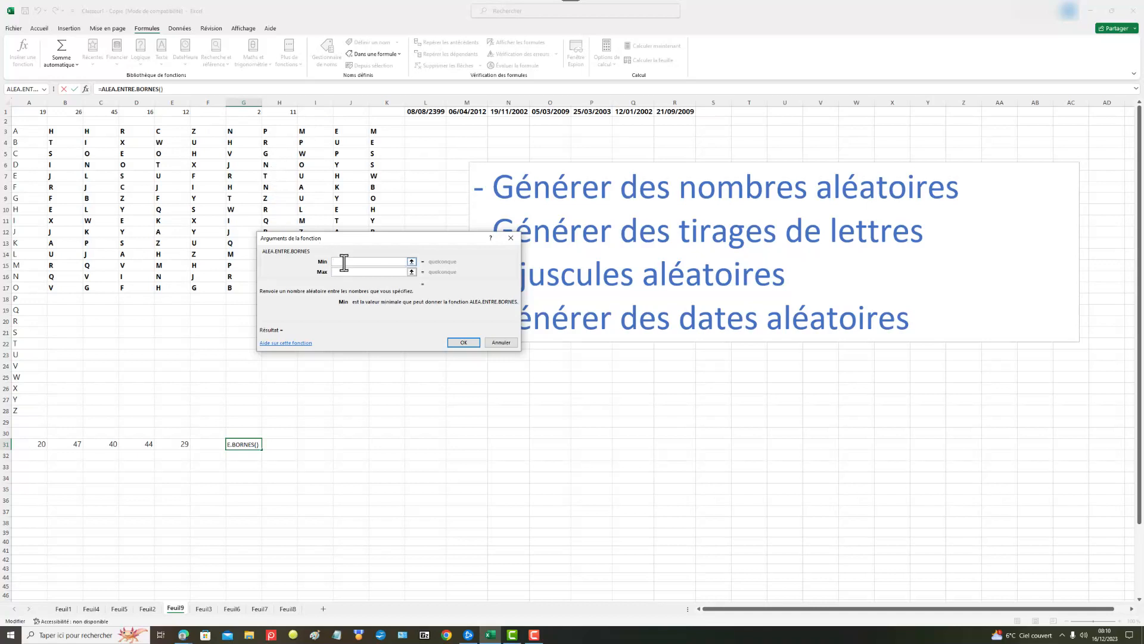
type("1")
left_click(378, 273)
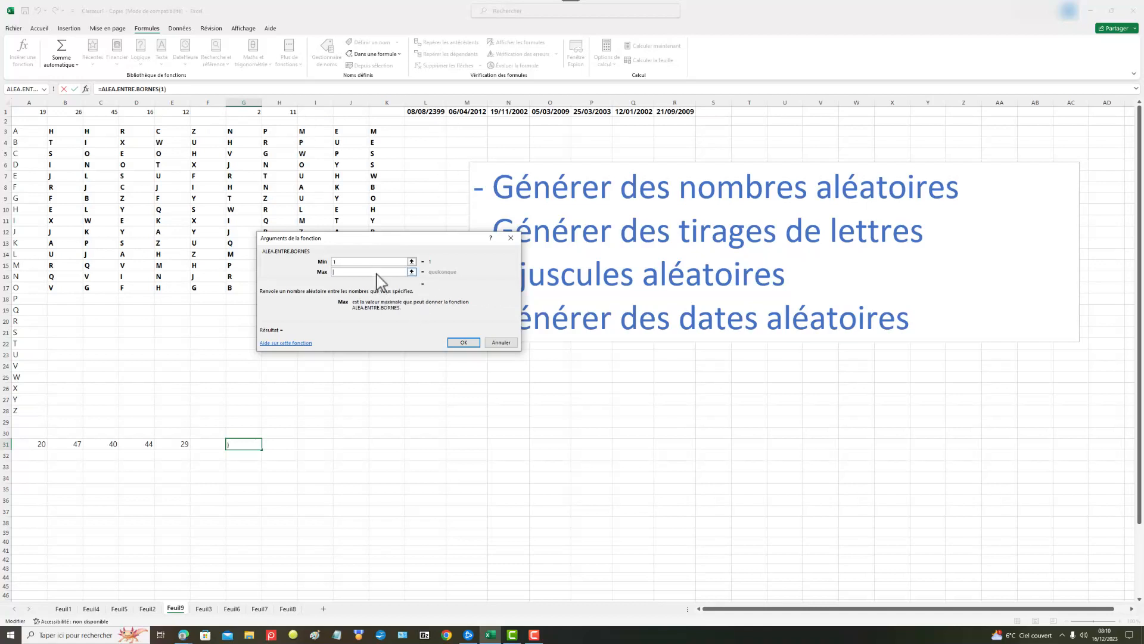
type("12")
left_click(462, 344)
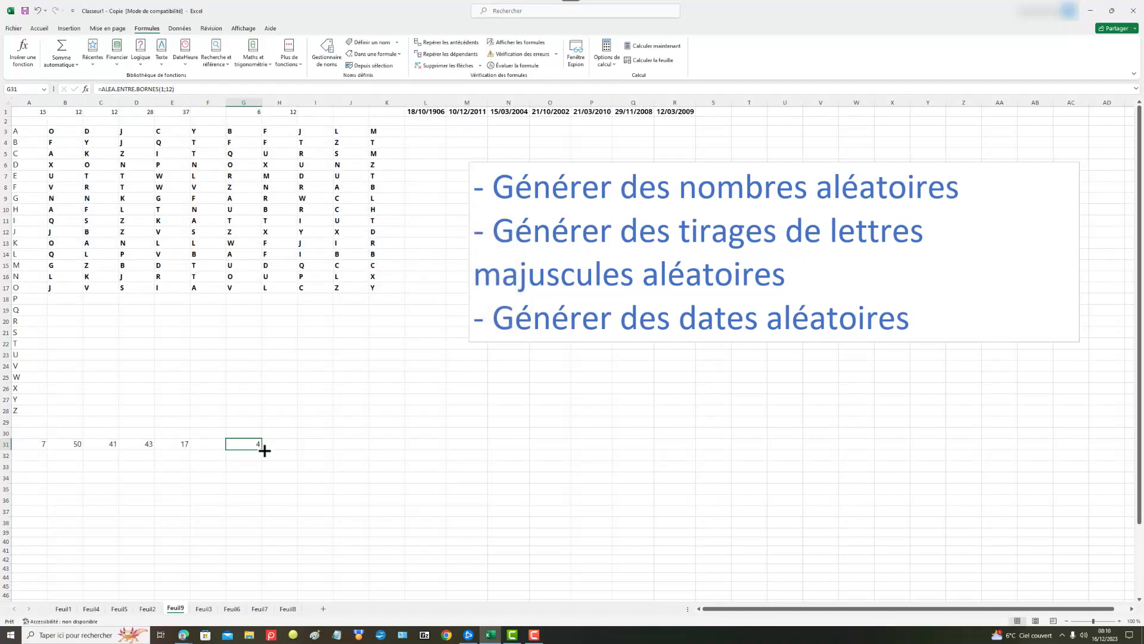
left_click_drag(267, 451, 292, 451)
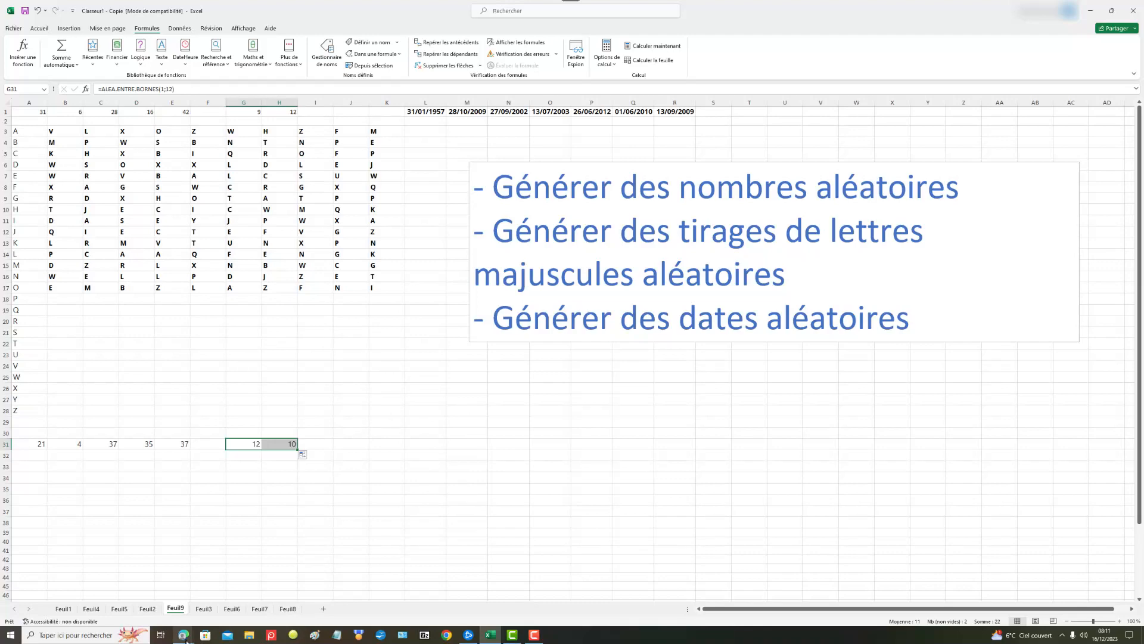
Switch to the browser's ascii search results, preview the two ASCII table images and close the preview
mouse_move(188, 638)
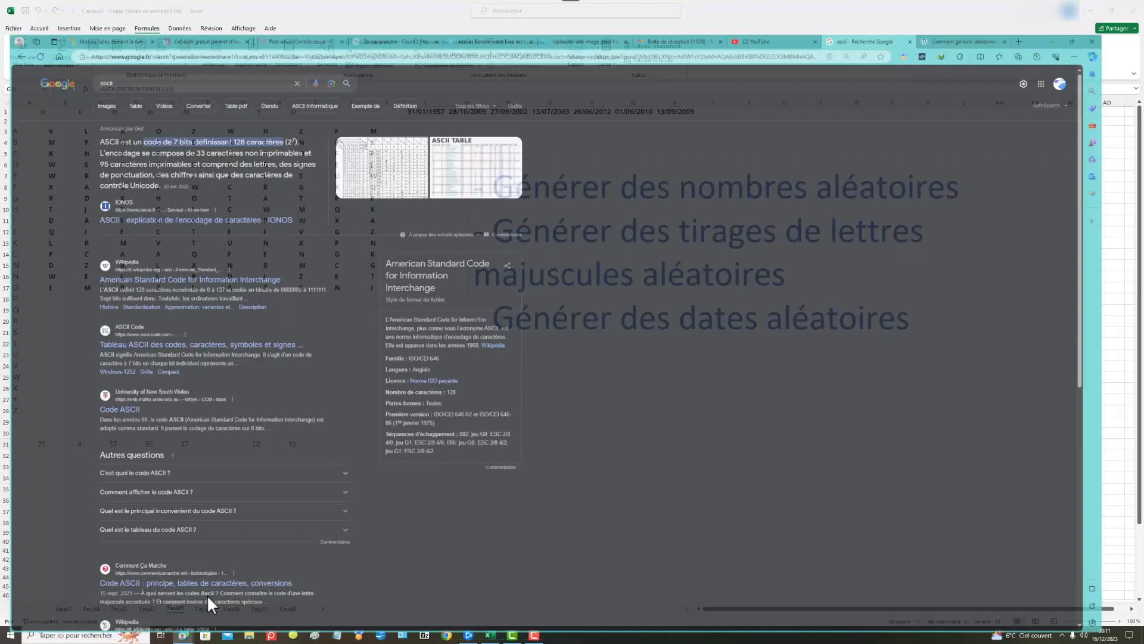
left_click(207, 595)
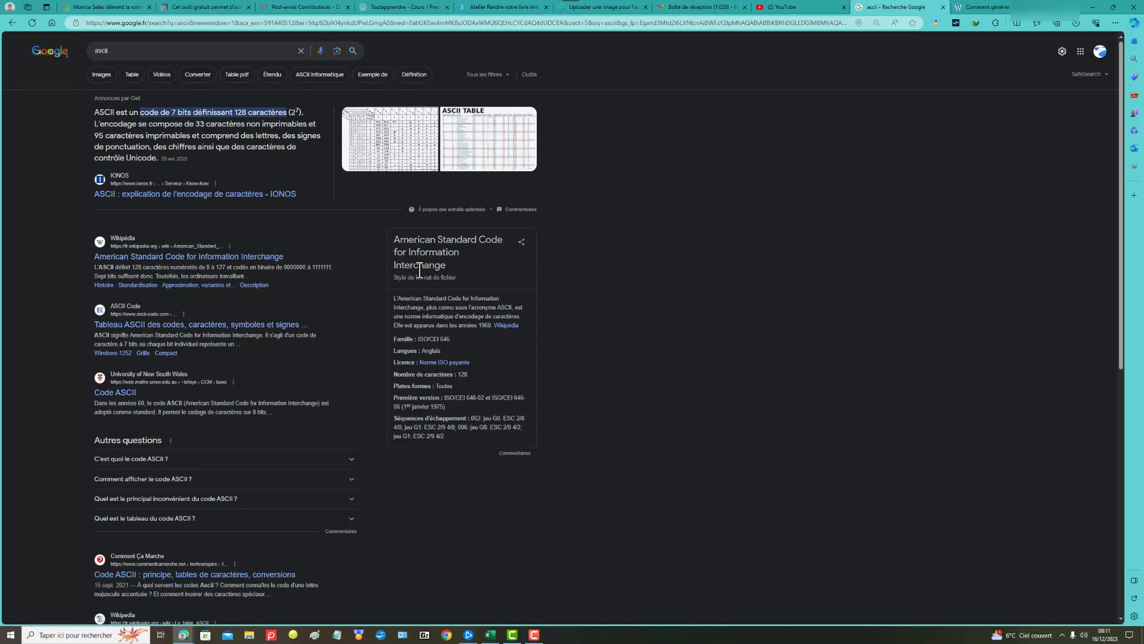
left_click(395, 145)
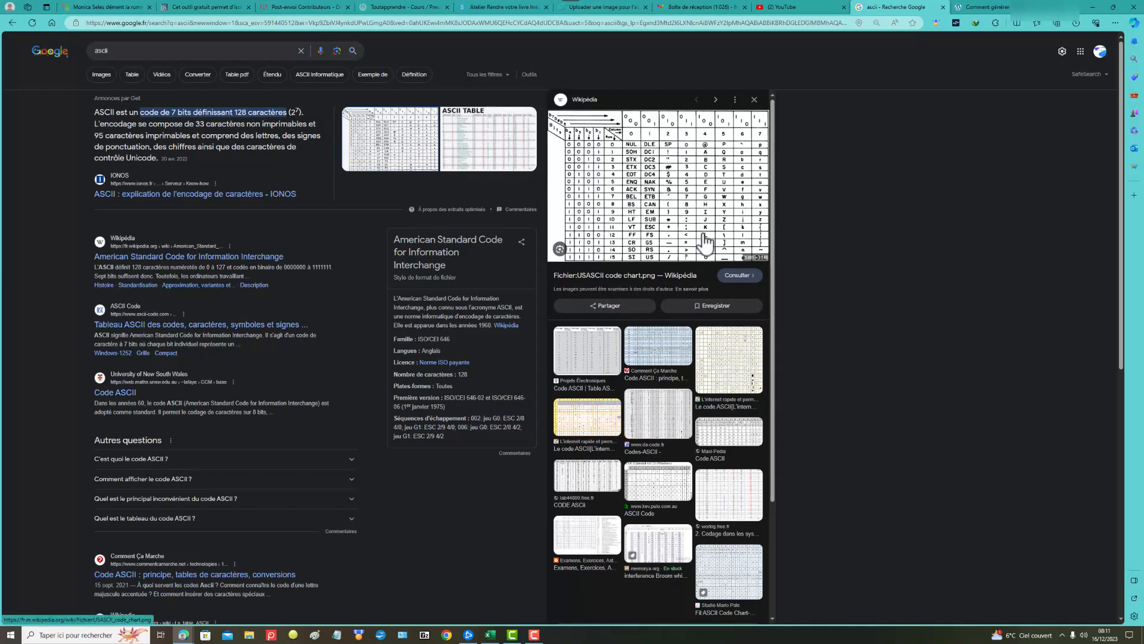
left_click(520, 164)
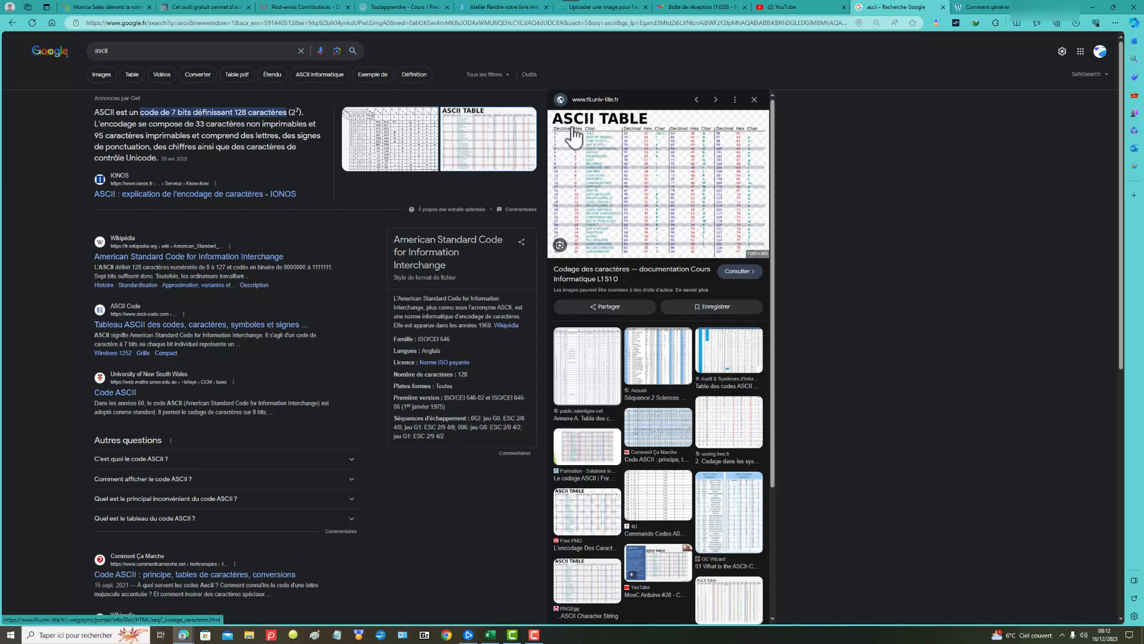
left_click(758, 102)
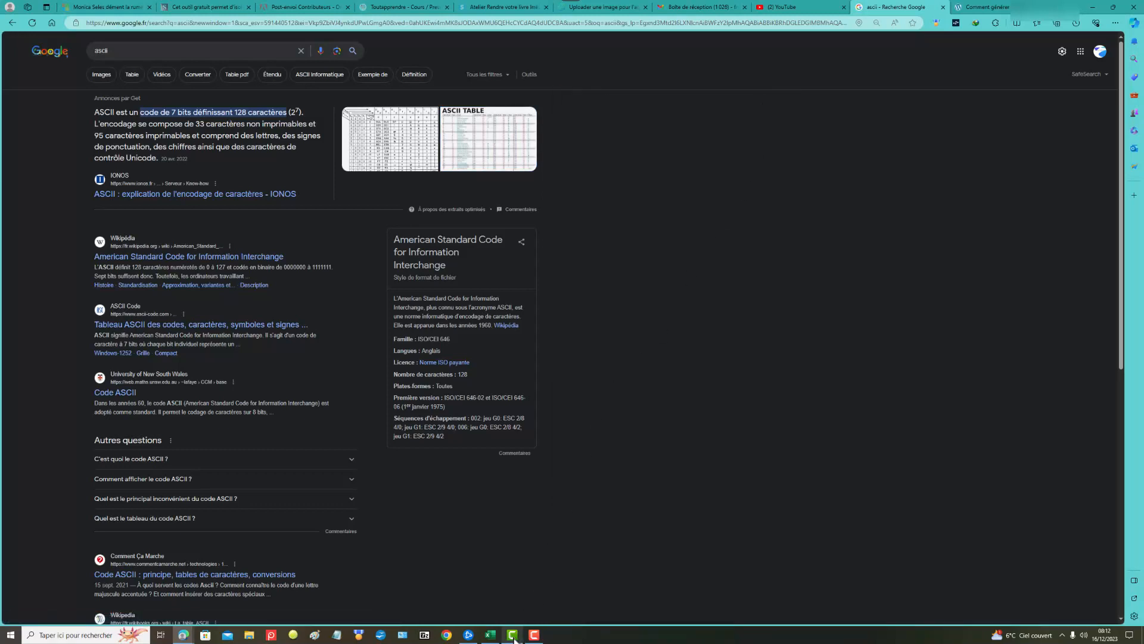
Return to Excel and look up the decimal ASCII codes of capital A and capital Z among the special characters
left_click(490, 634)
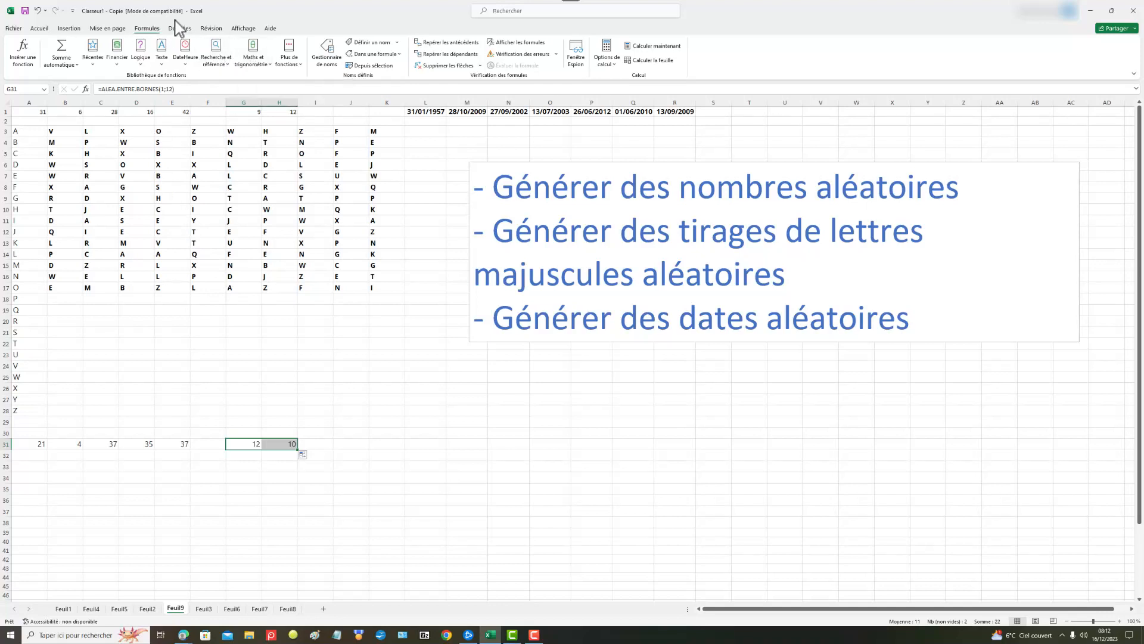
left_click(69, 28)
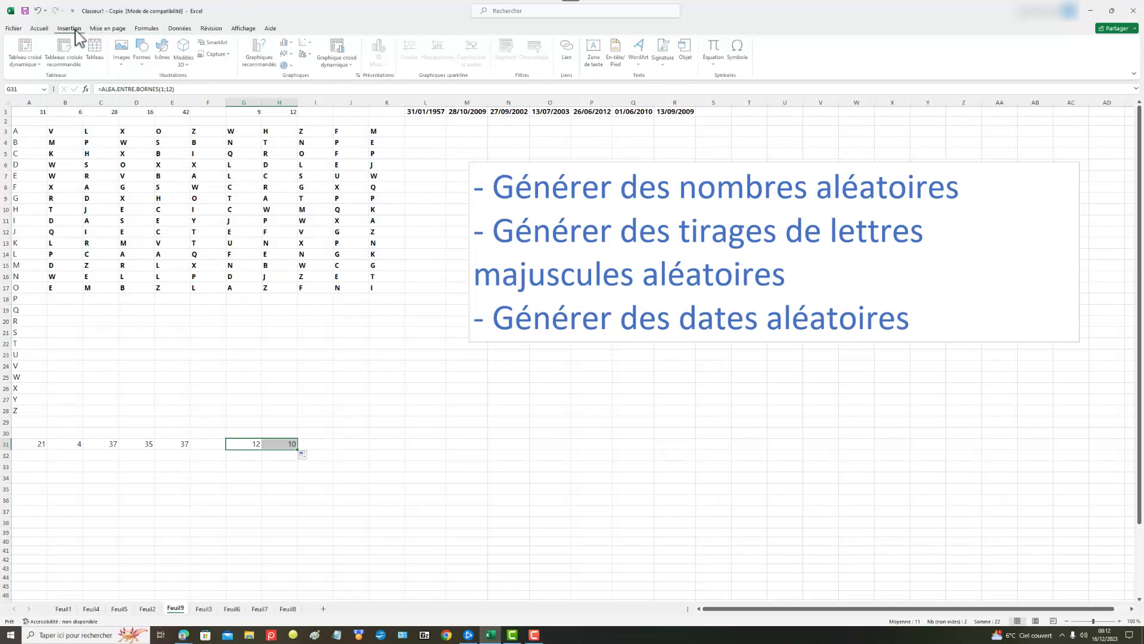
left_click(739, 52)
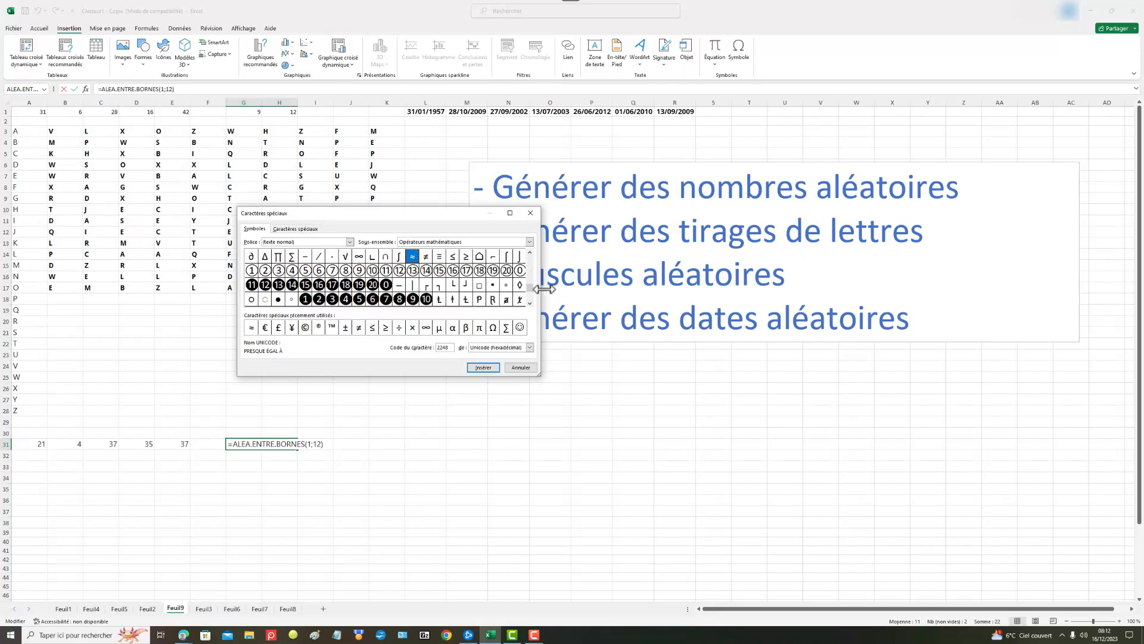
left_click_drag(529, 288, 530, 256)
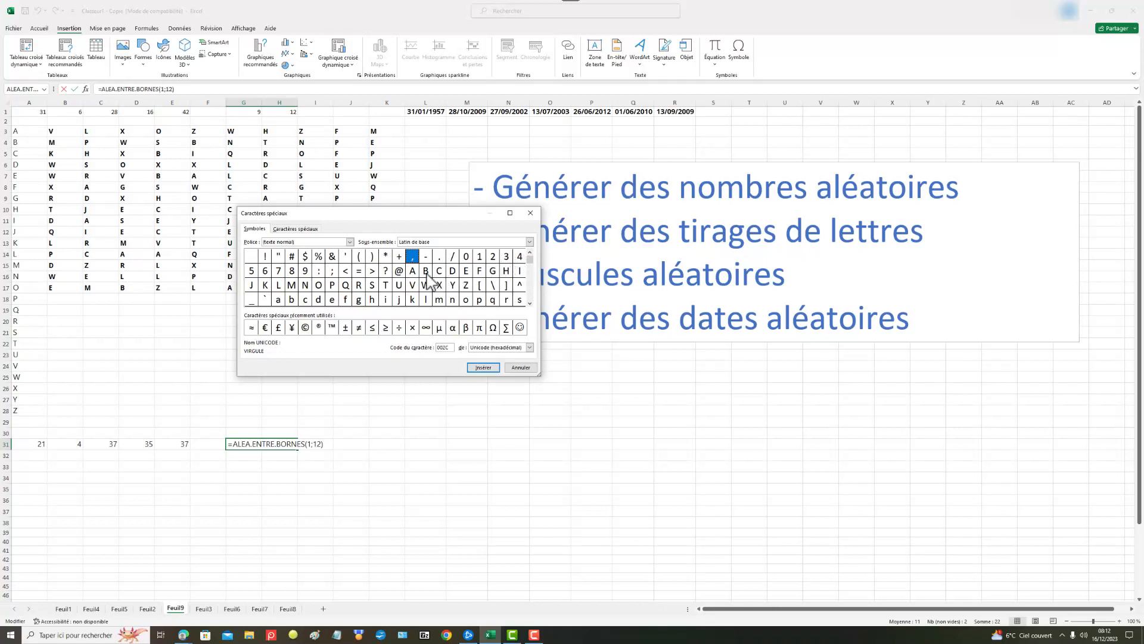
left_click(413, 271)
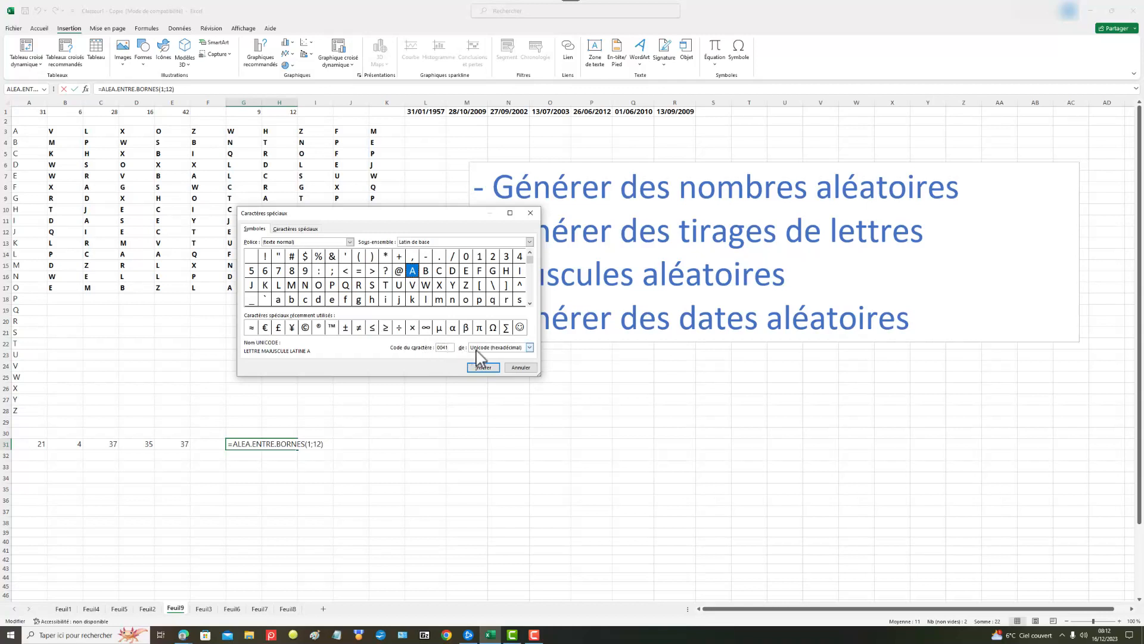
left_click(530, 347)
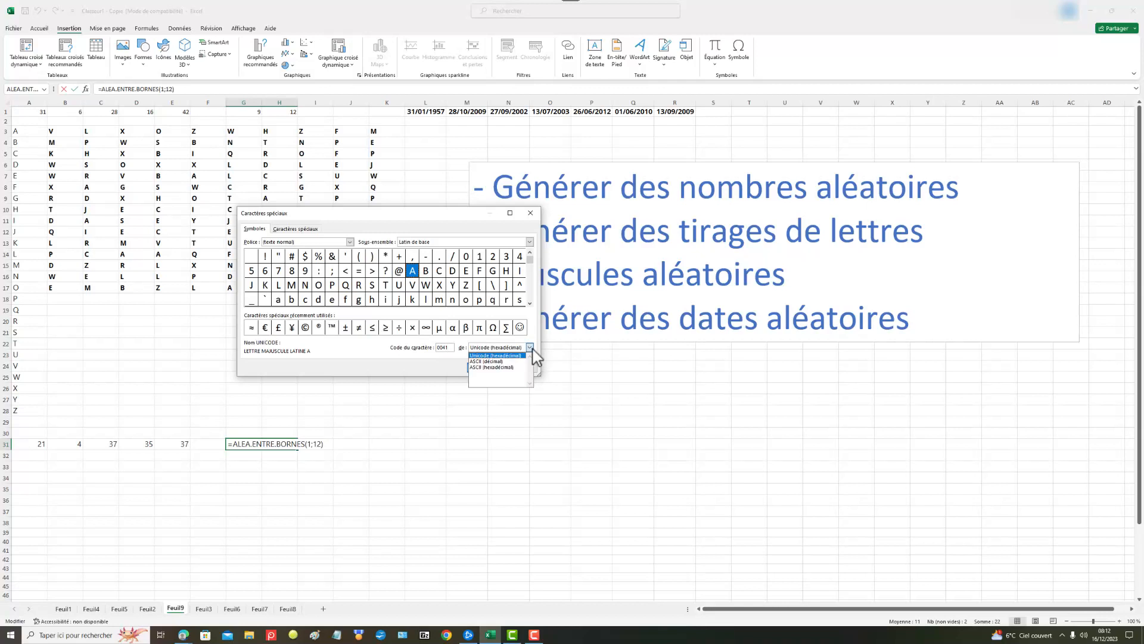
left_click(488, 361)
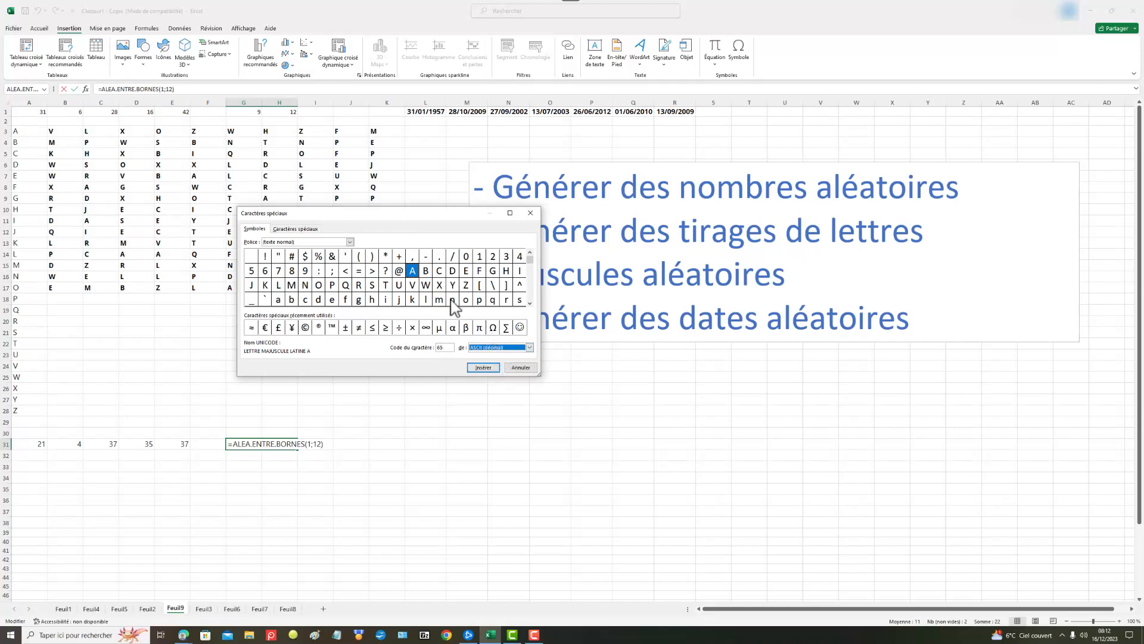
left_click(415, 274)
left_click(466, 286)
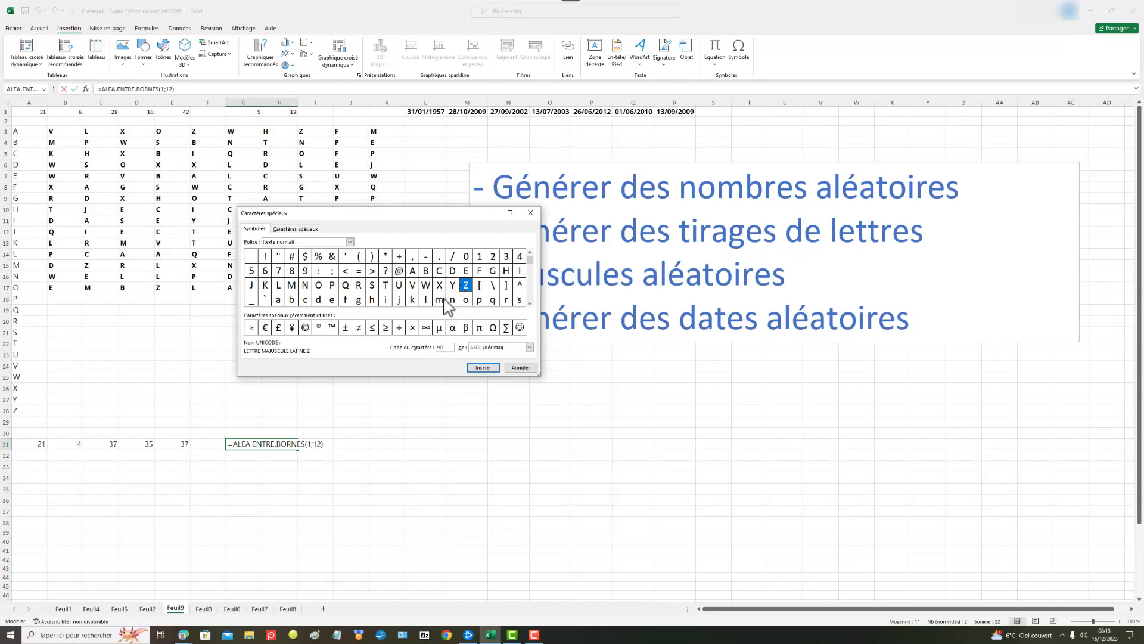
left_click(531, 214)
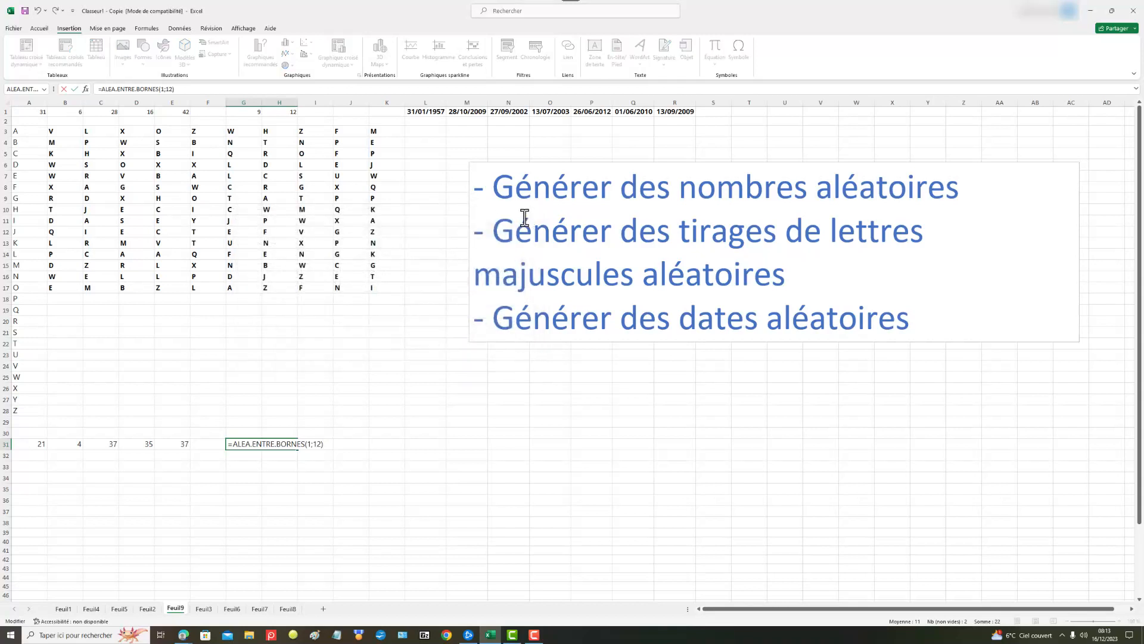
Examine the random capital-letter formula in cell B3 and validate it as =CAR(ALEA.ENTRE.BORNES(65;90))
left_click(61, 129)
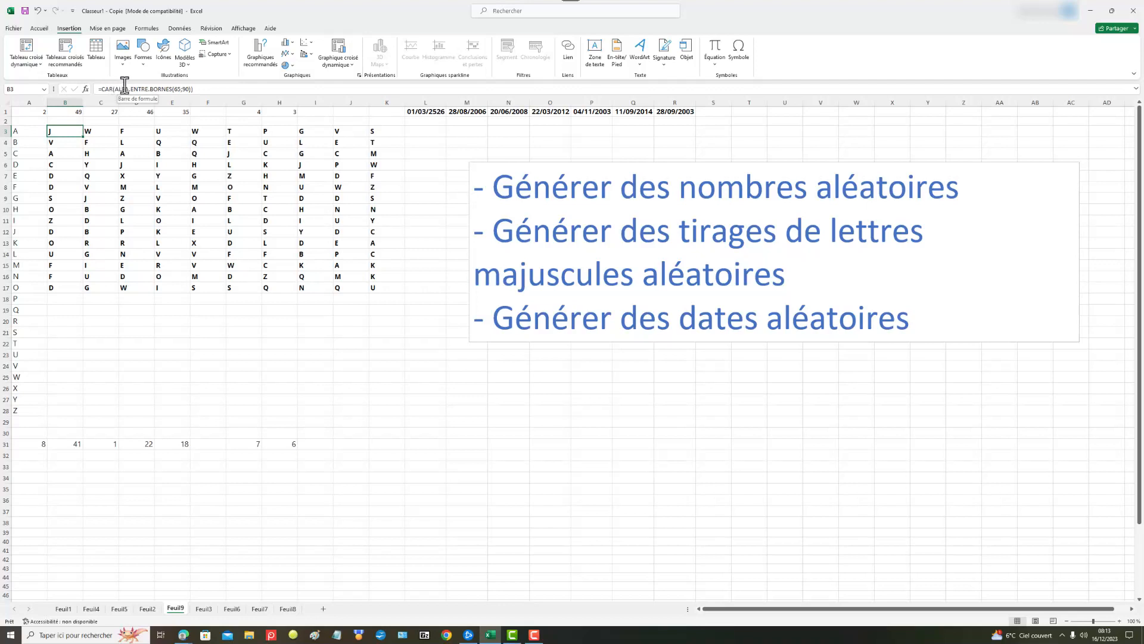
left_click(203, 89)
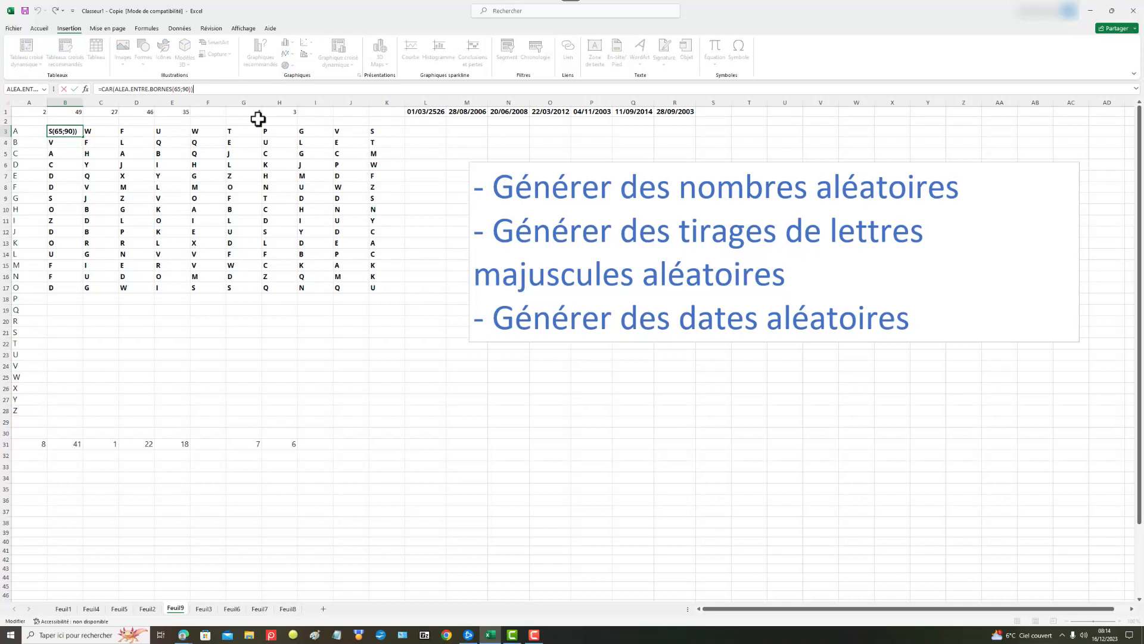
key("Return")
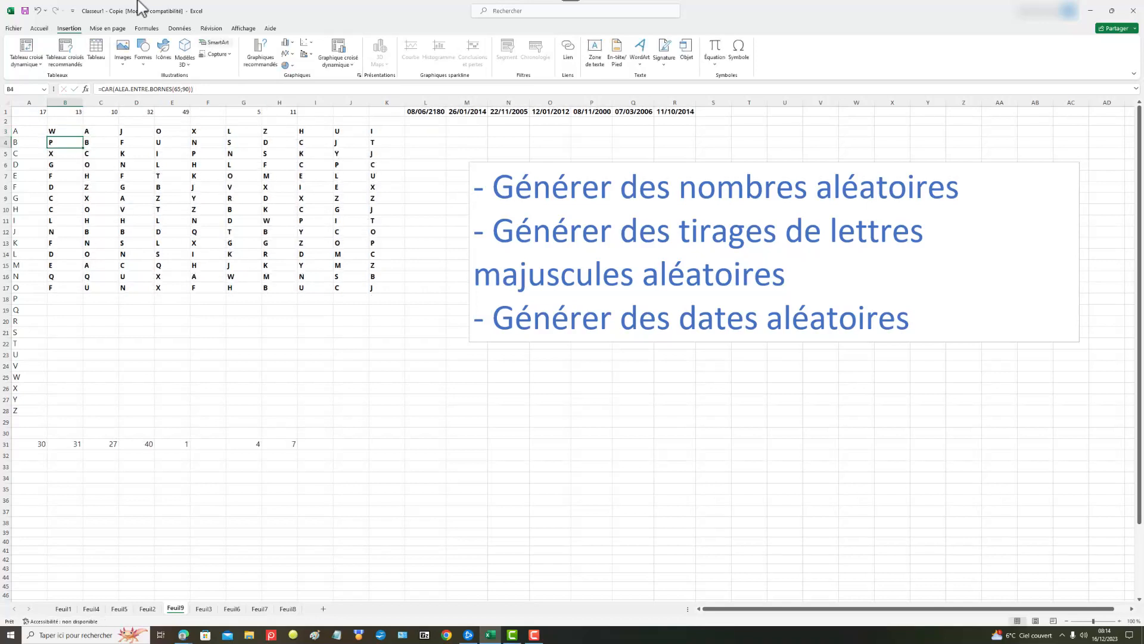
Copy the random-letter formula from B3 across to column K and down to row 17, and reduce the filled range to B3:H17
left_click(61, 129)
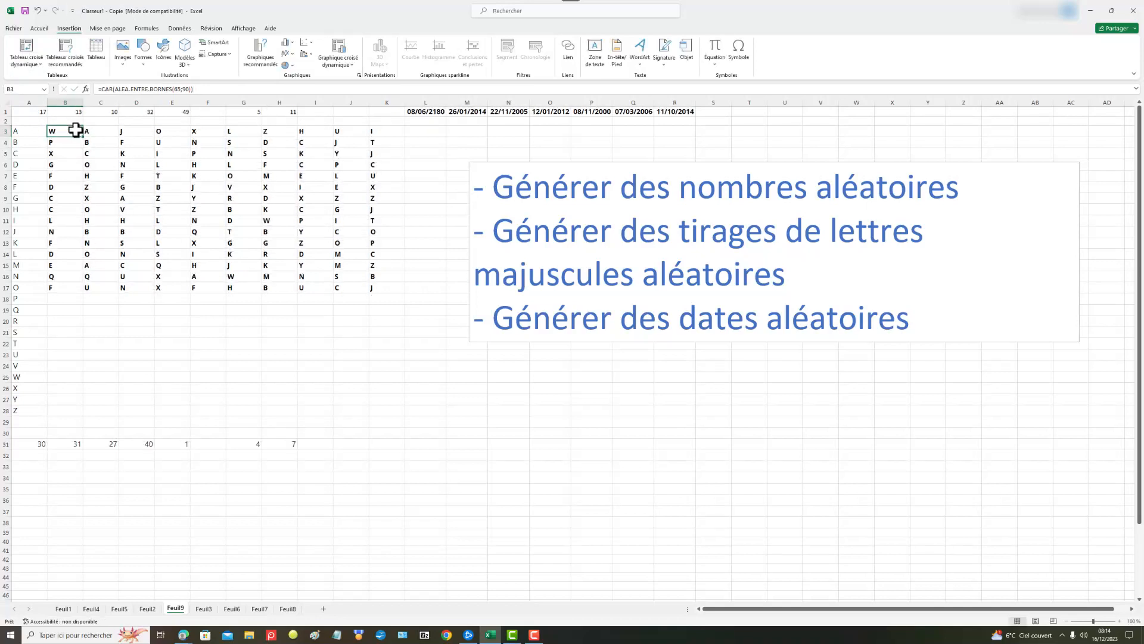
left_click_drag(83, 136, 390, 133)
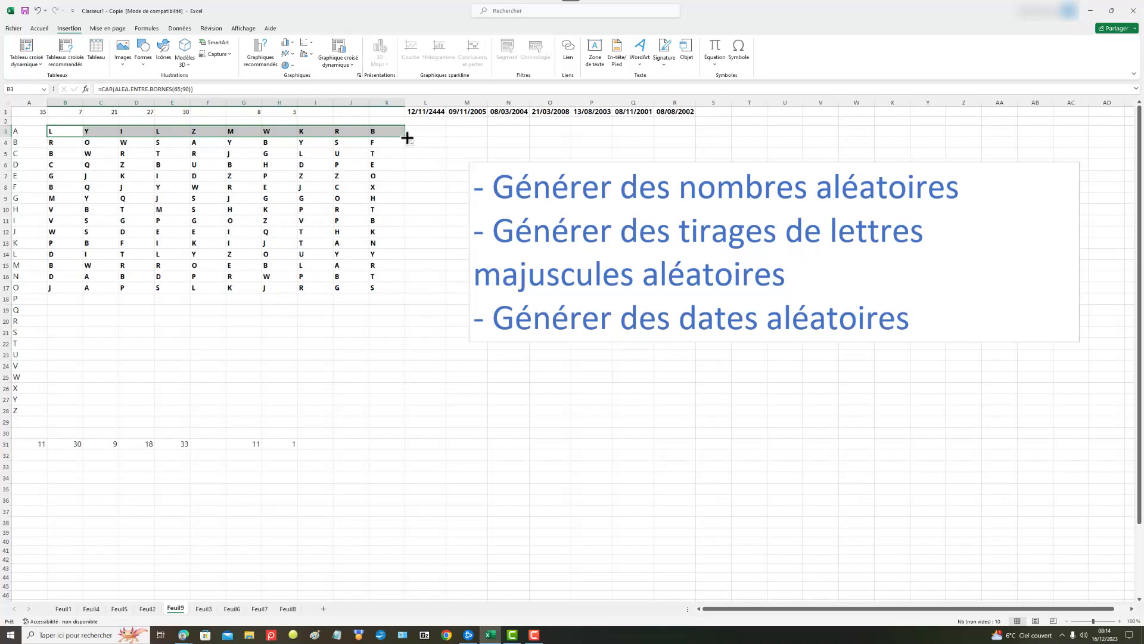
left_click_drag(407, 138, 387, 294)
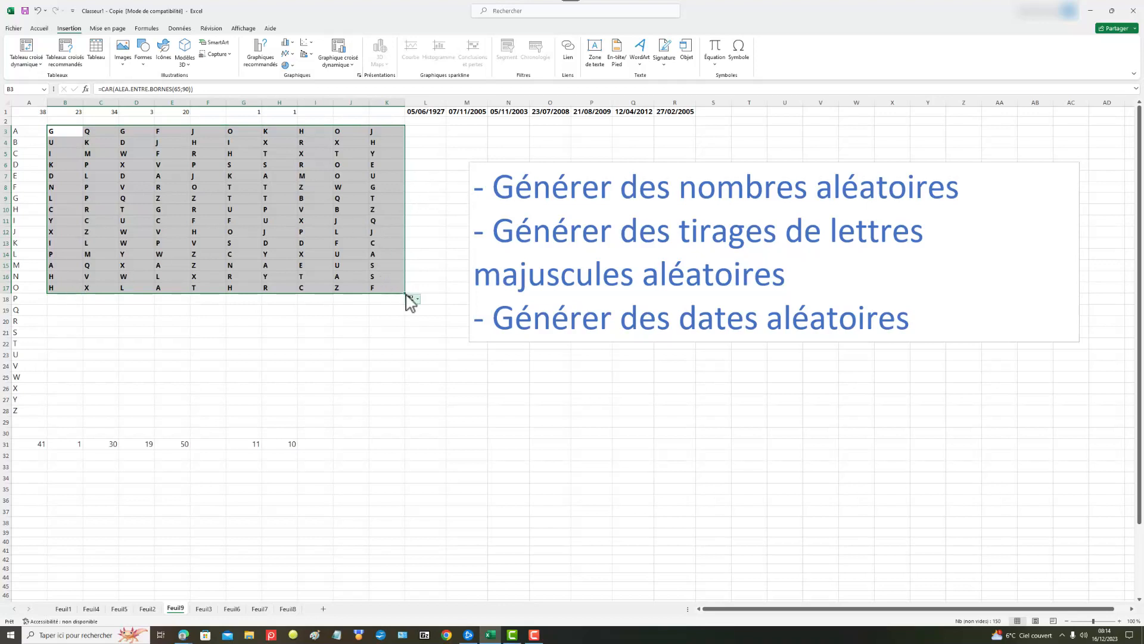
left_click_drag(406, 294, 301, 292)
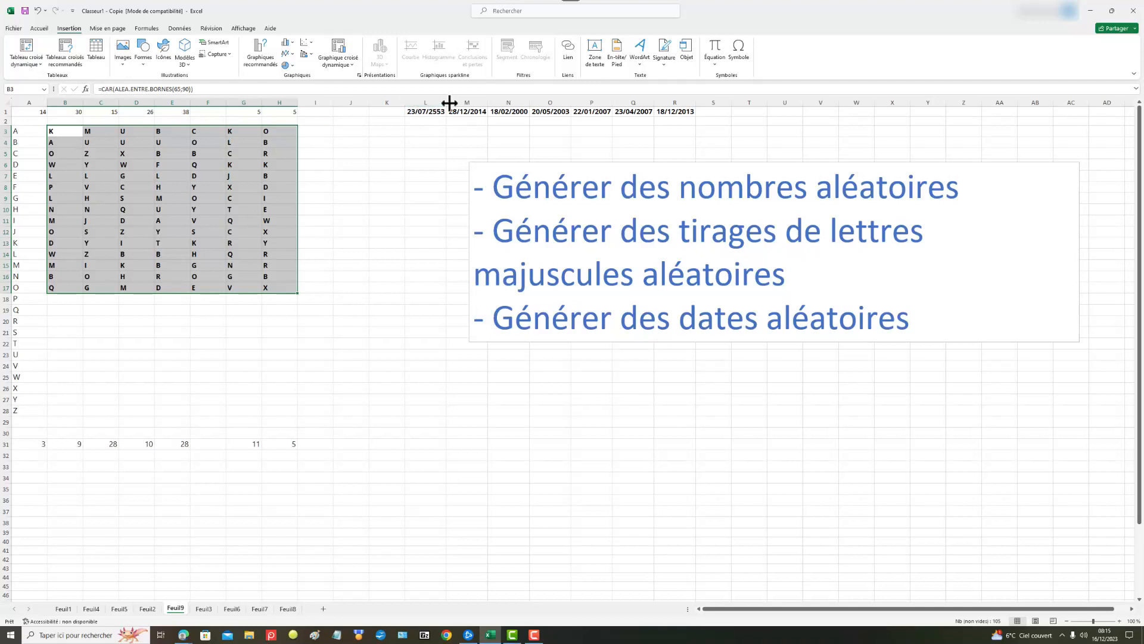
Set the upper year limit in cell L1's random-date formula to 4000 and validate it
left_click(416, 113)
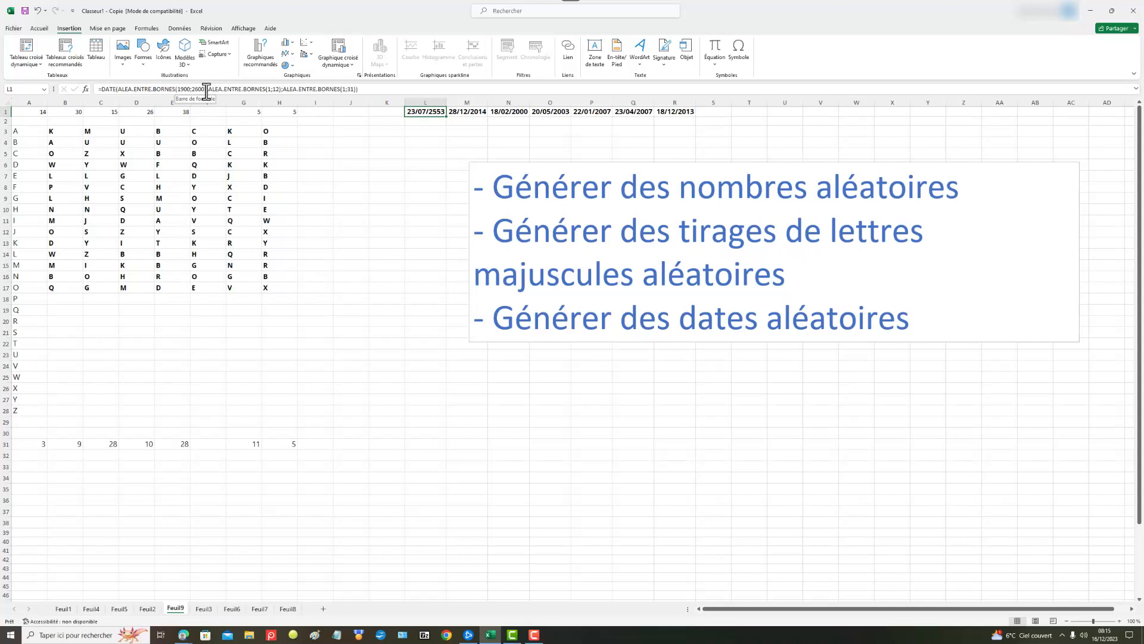
left_click_drag(206, 92, 191, 89)
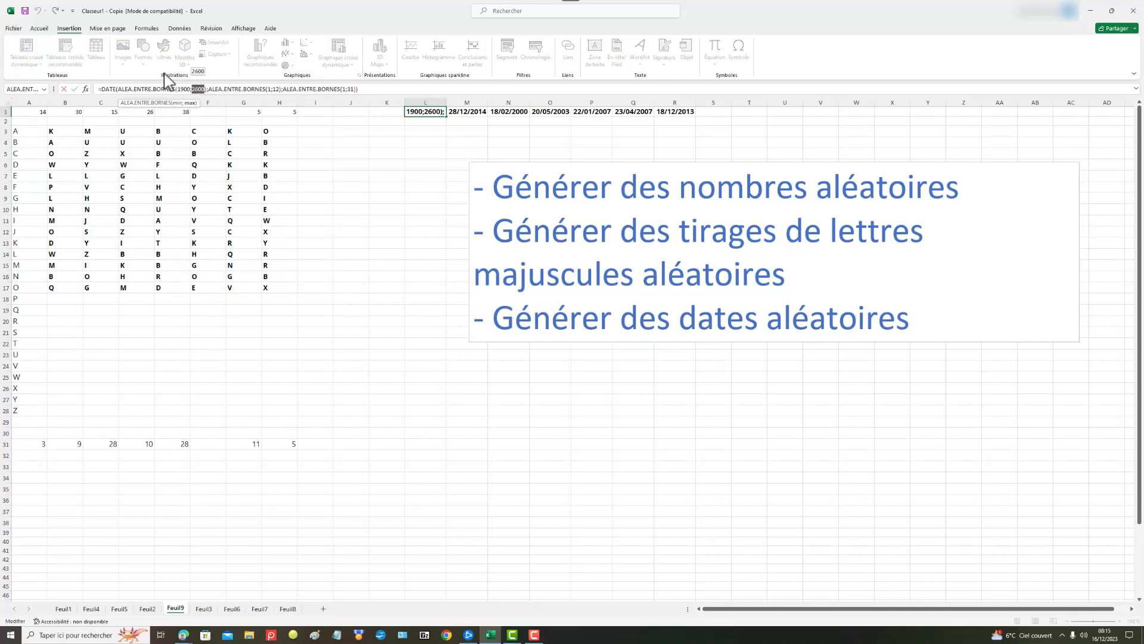
type("4000")
left_click(280, 128)
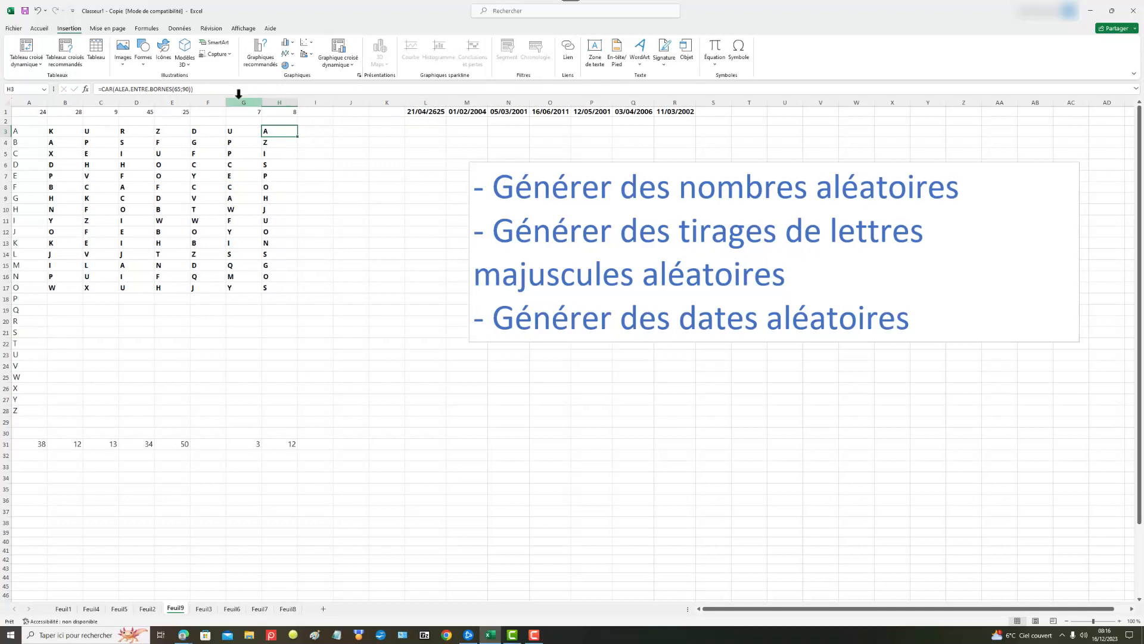
Copy the random-date formula from L1 across and down to fill the range L1:Z4
left_click(425, 113)
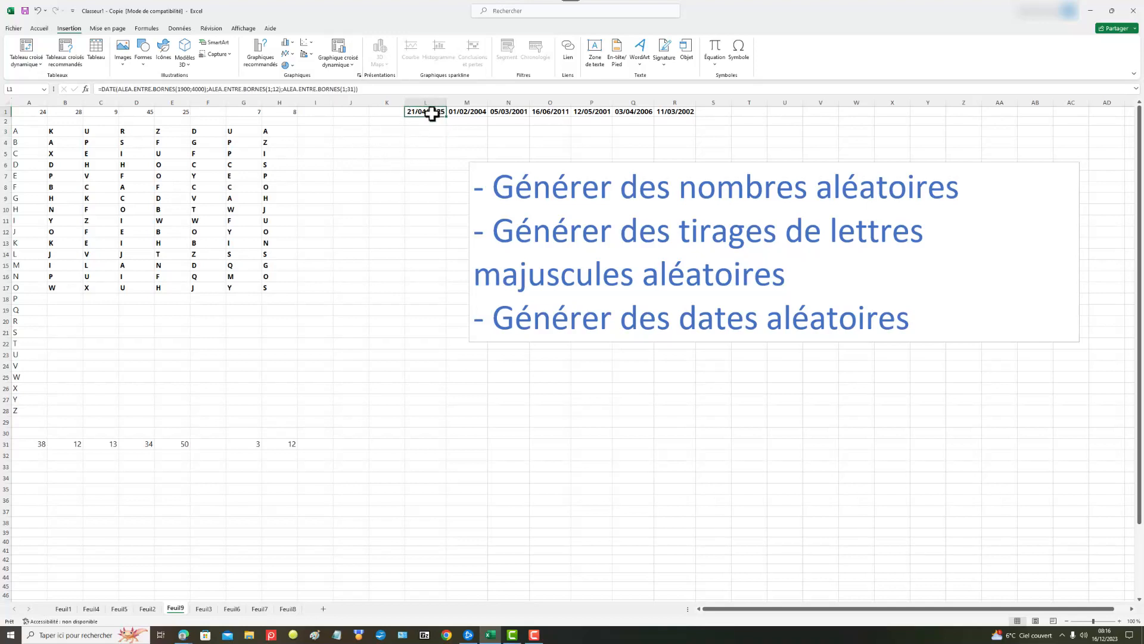
left_click_drag(447, 116, 712, 107)
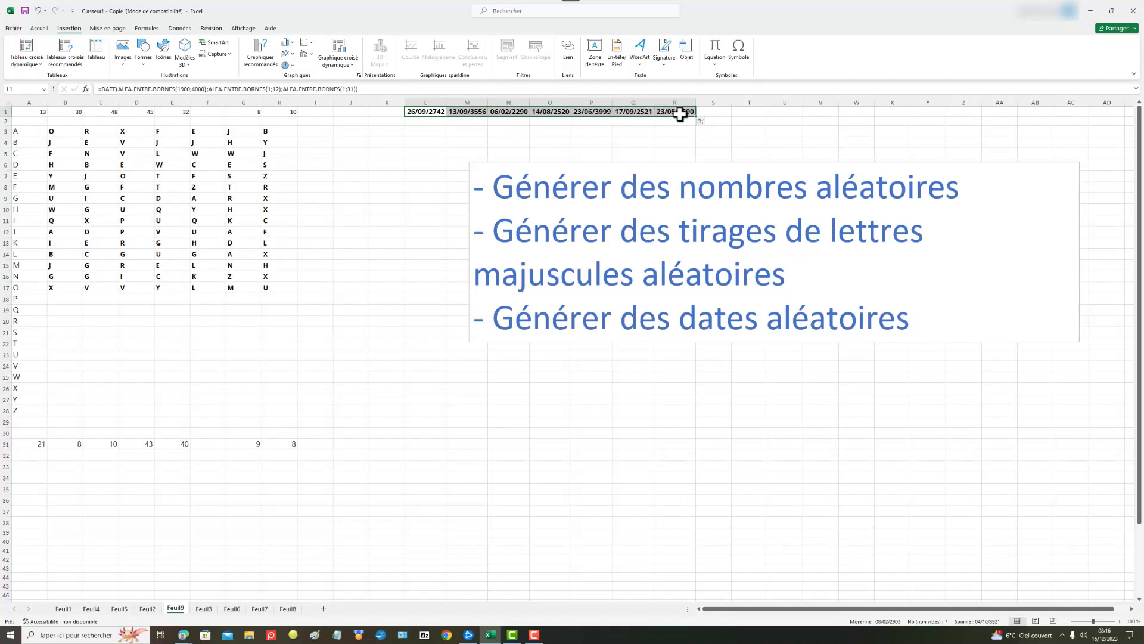
left_click_drag(697, 117, 684, 151)
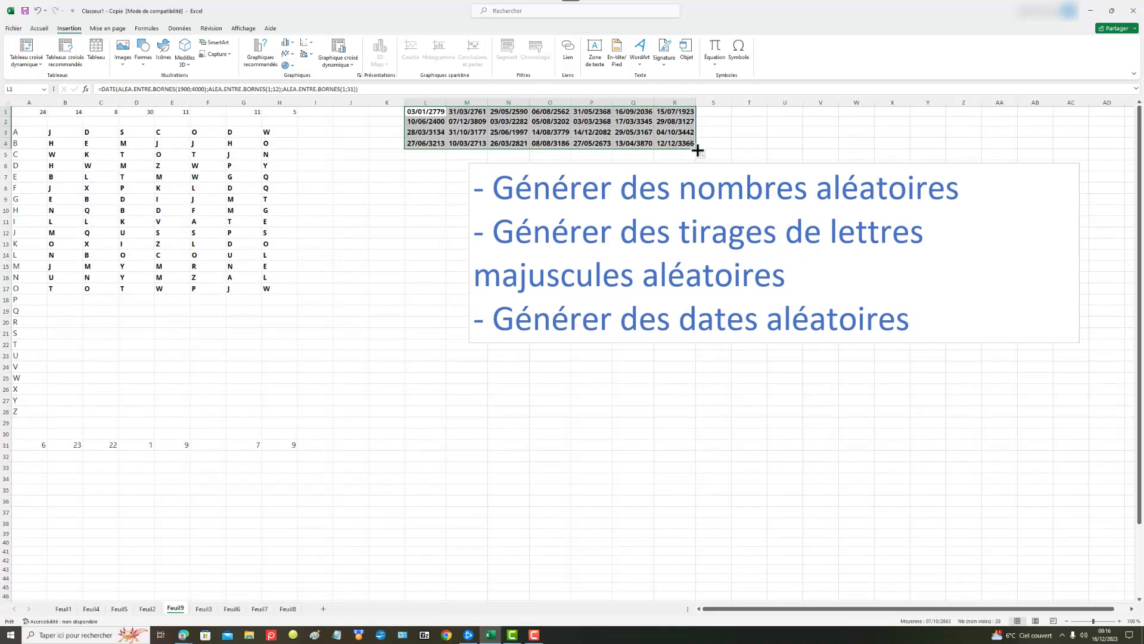
left_click_drag(698, 151, 984, 143)
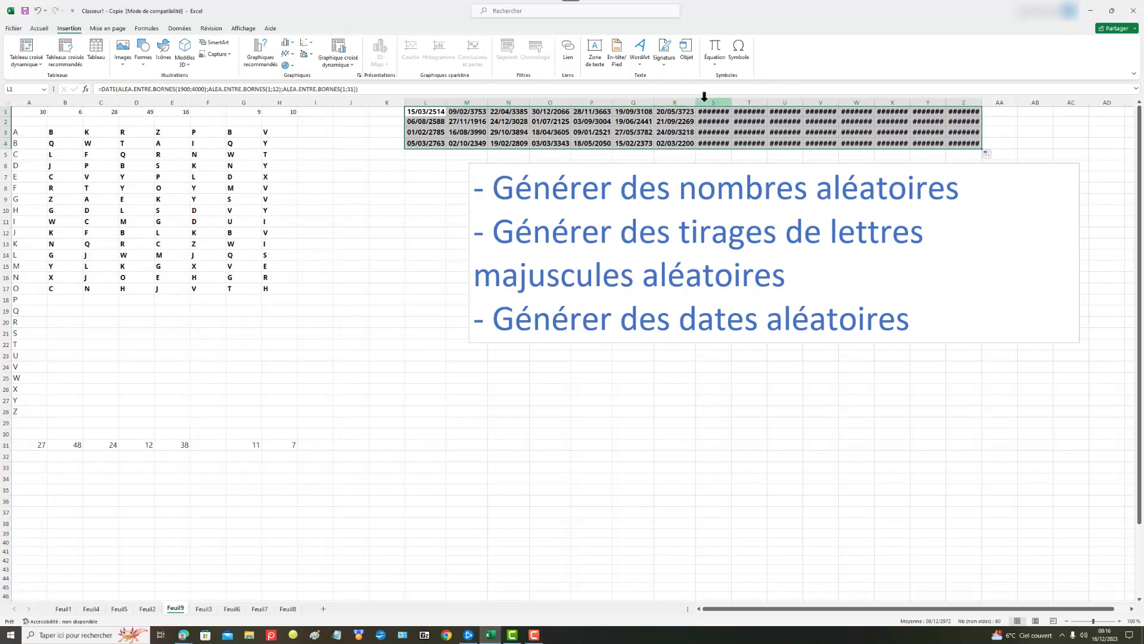
Widen columns S through Z enough to show the full dates
left_click_drag(731, 101, 820, 103)
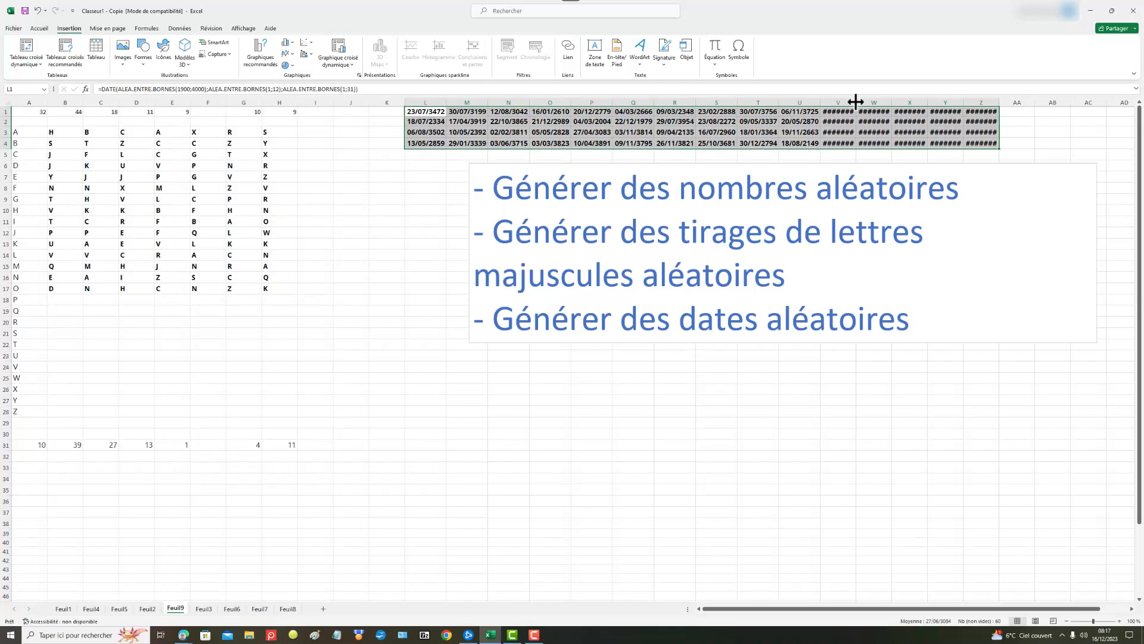
left_click_drag(856, 102, 862, 102)
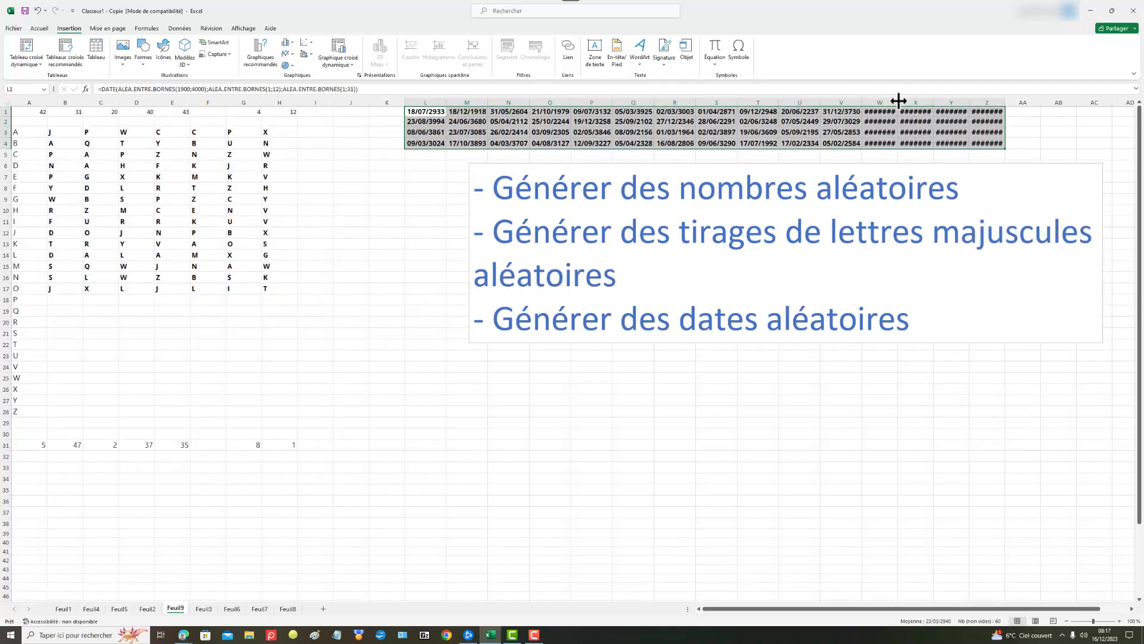
left_click_drag(897, 102, 946, 102)
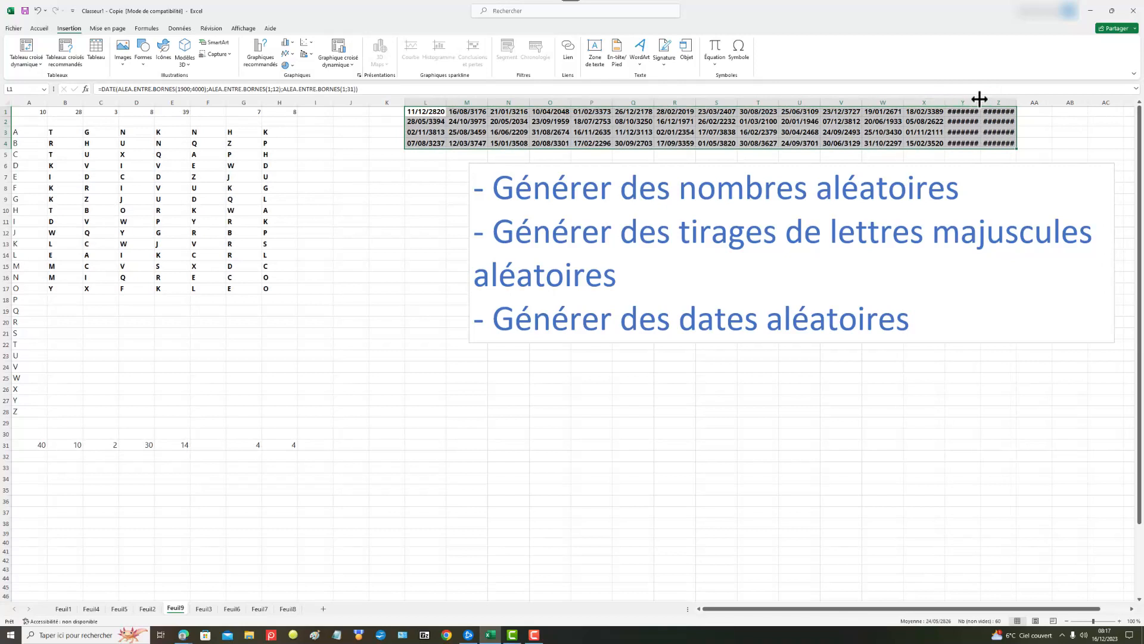
left_click_drag(980, 99, 1028, 101)
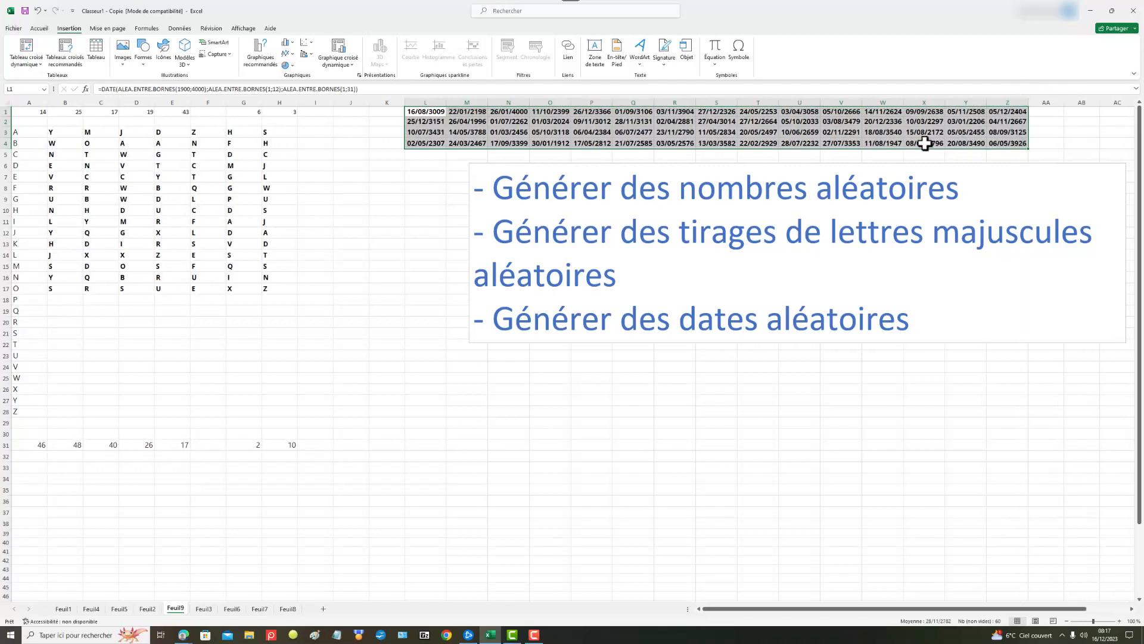